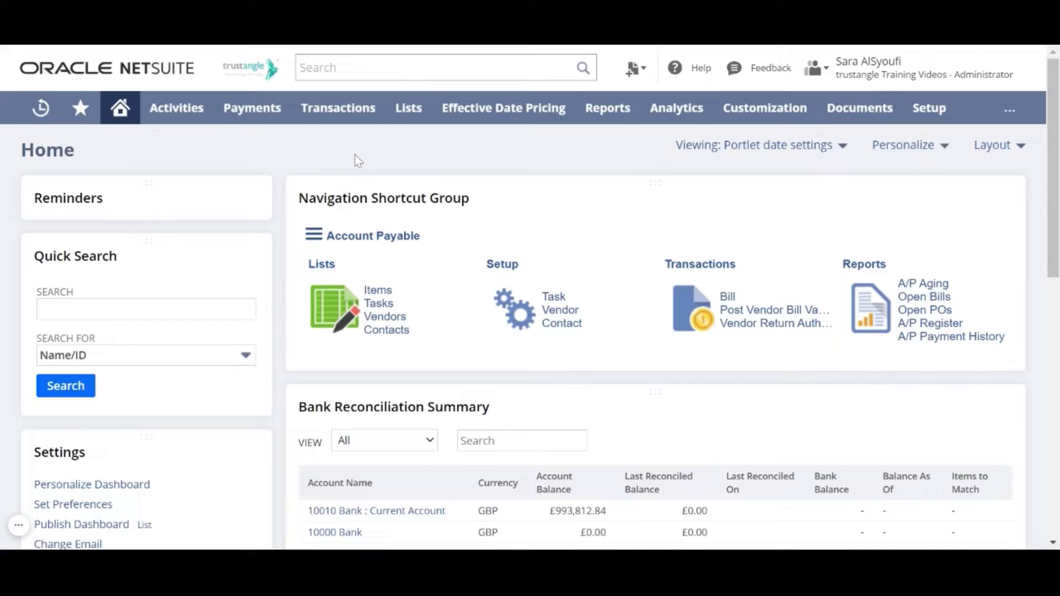
# Start a new item record from Lists > Accounting > Items > New
pyautogui.moveTo(408, 123)
pyautogui.moveTo(463, 181)
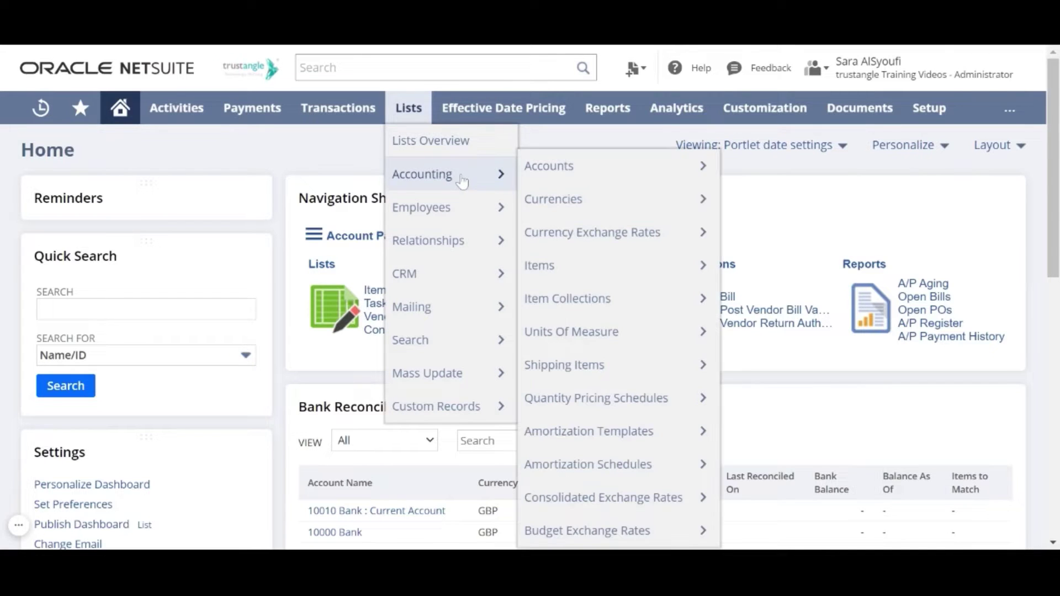
pyautogui.moveTo(599, 261)
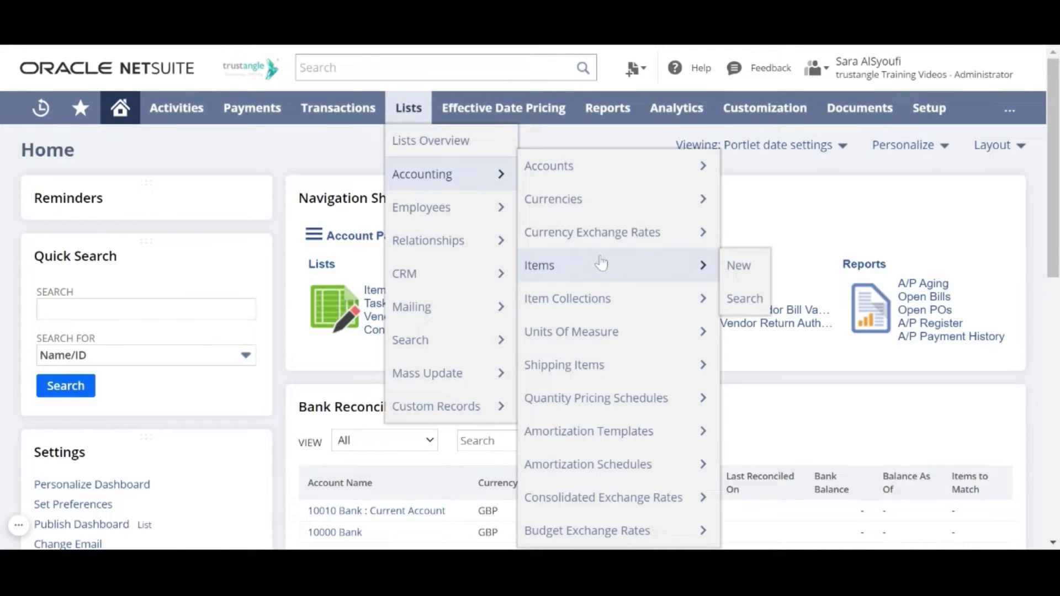
pyautogui.click(741, 267)
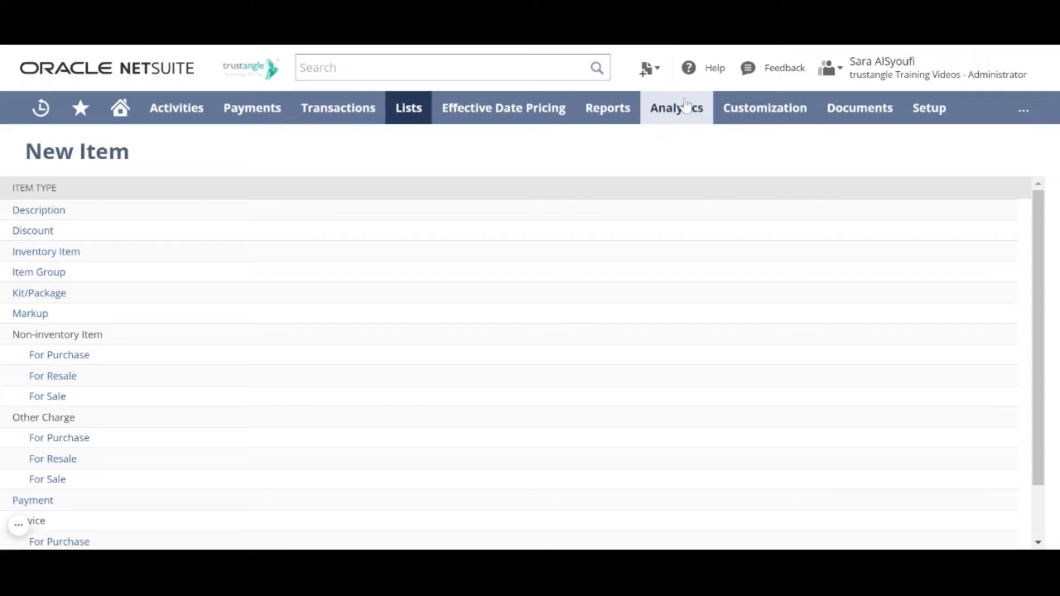
# Open the help topic on creating item records
pyautogui.click(706, 83)
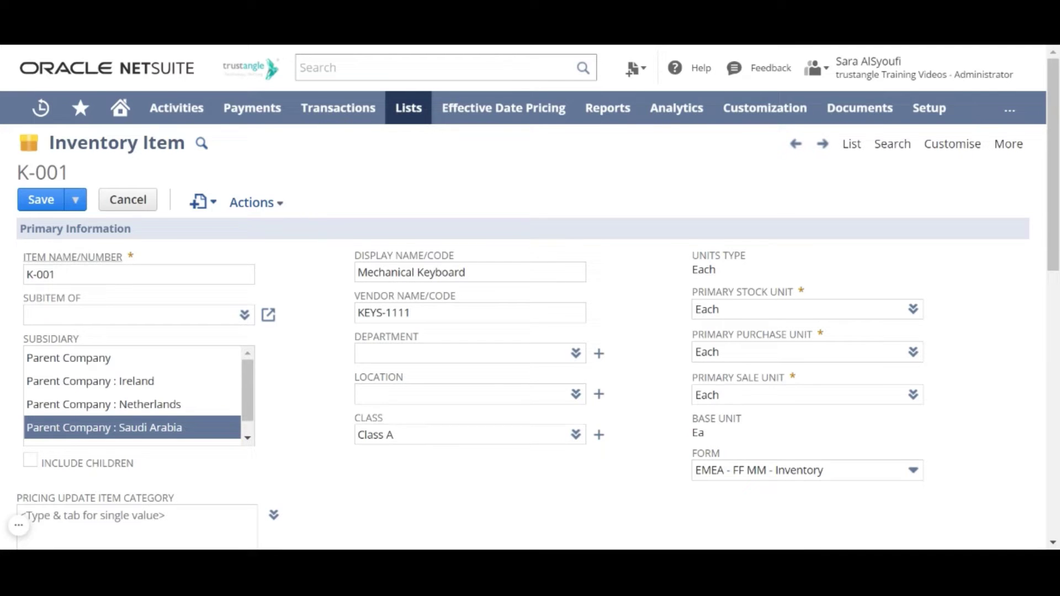
pyautogui.click(91, 258)
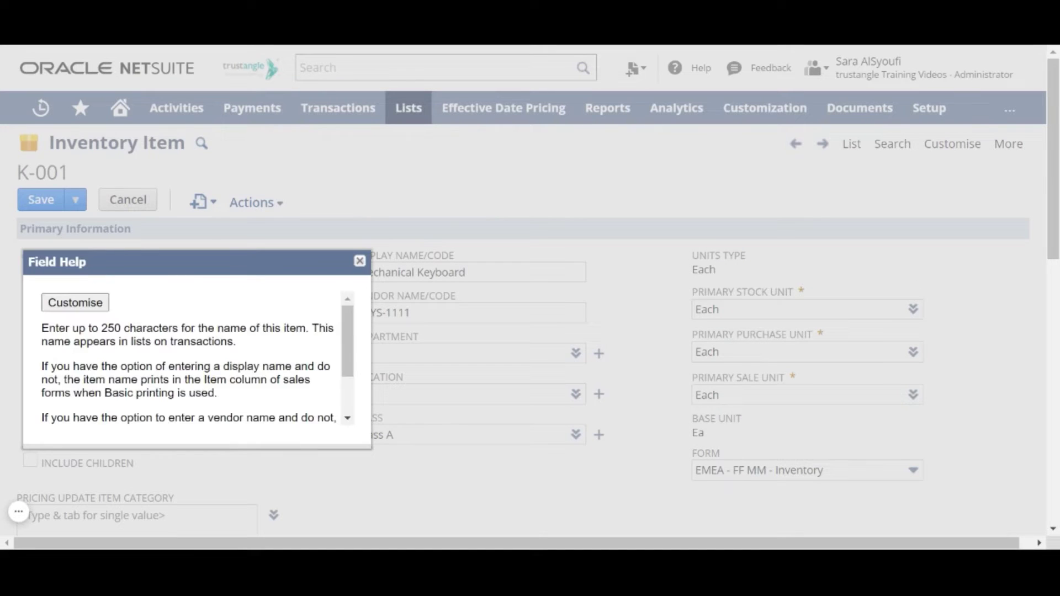
pyautogui.click(359, 261)
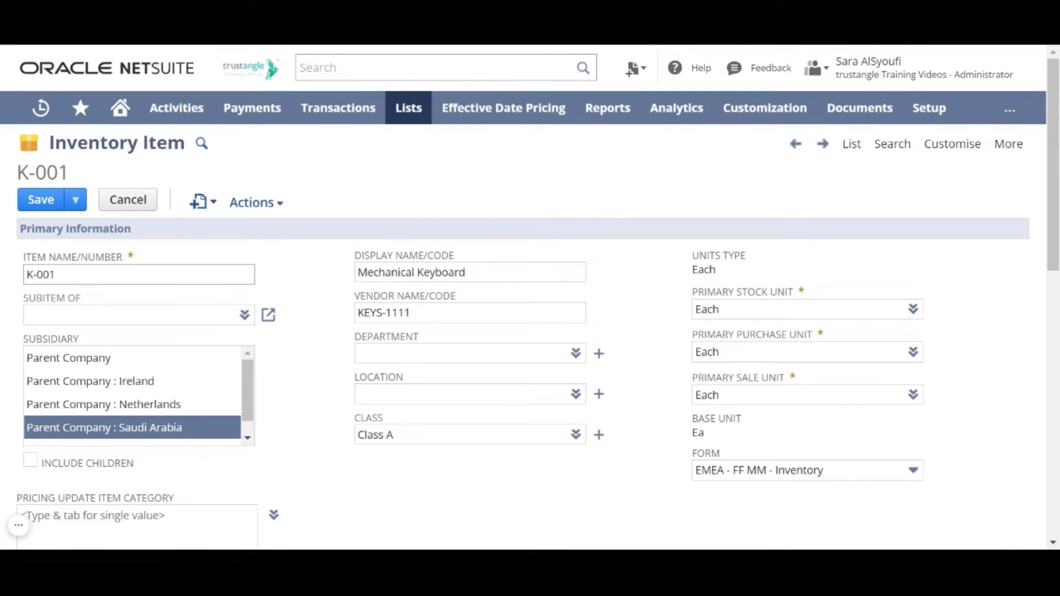
pyautogui.click(209, 277)
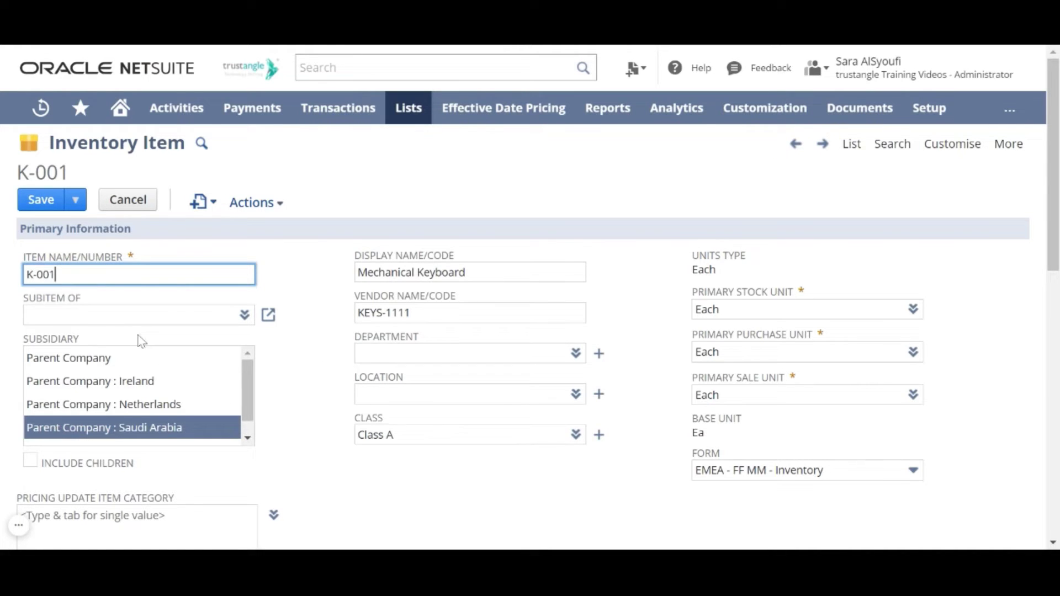
pyautogui.click(133, 315)
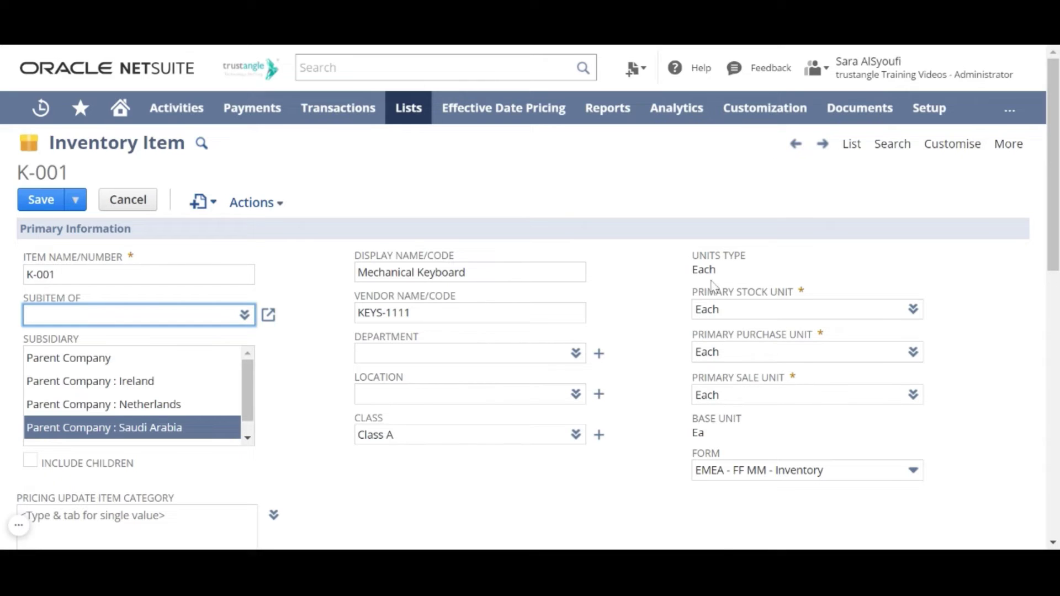
# Set Box as the primary stock and purchase unit, leaving Each as the sale unit
pyautogui.click(913, 318)
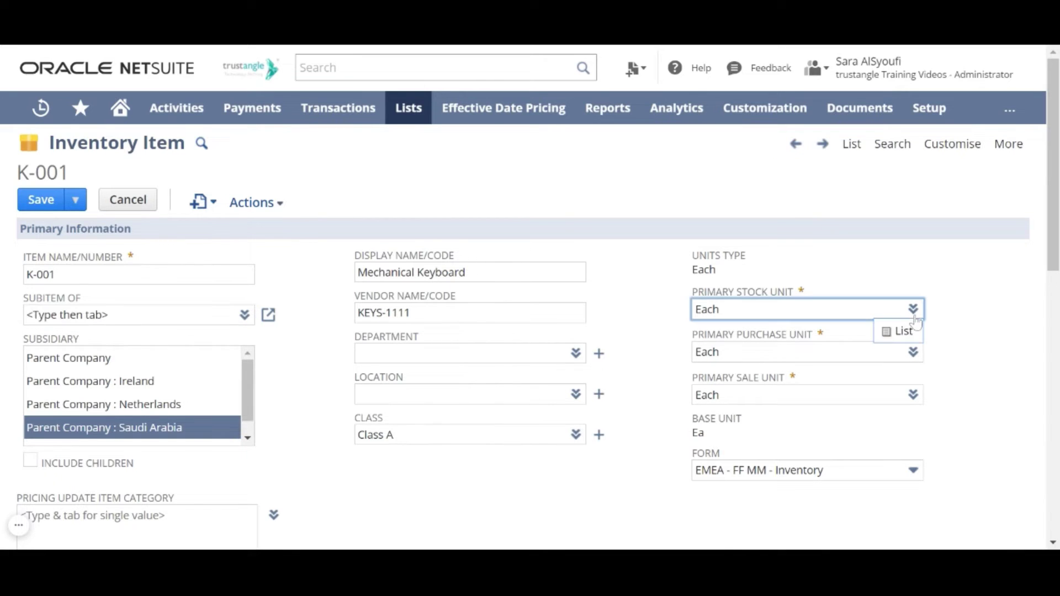
pyautogui.click(907, 338)
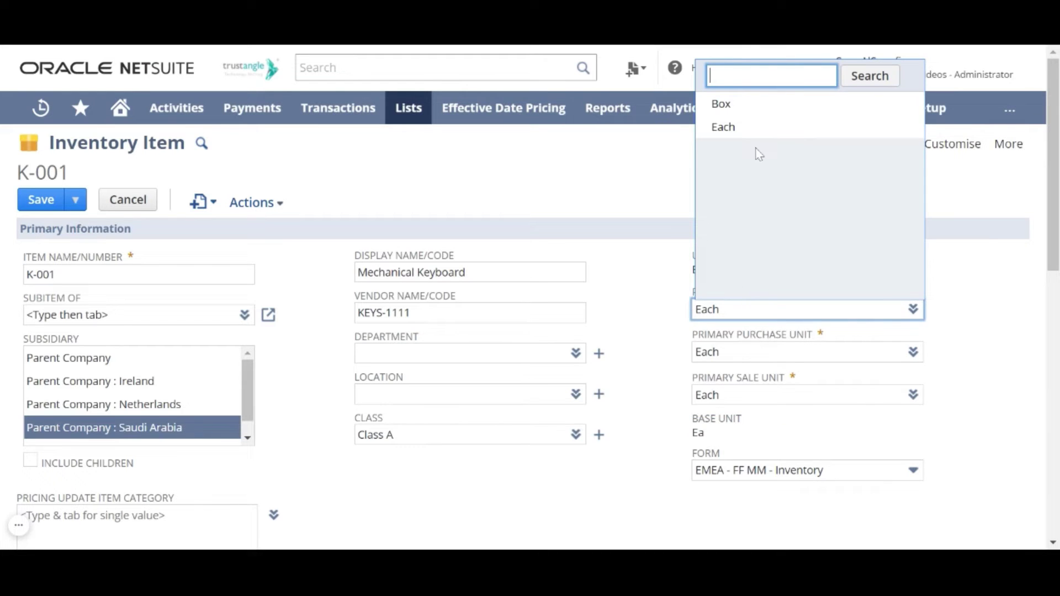
pyautogui.click(724, 114)
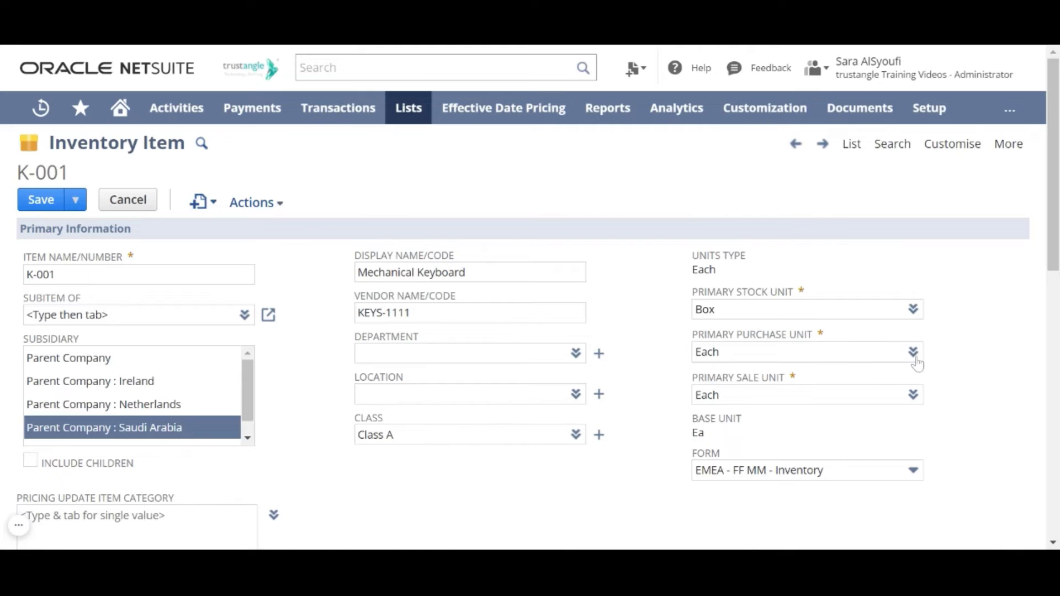
pyautogui.click(904, 375)
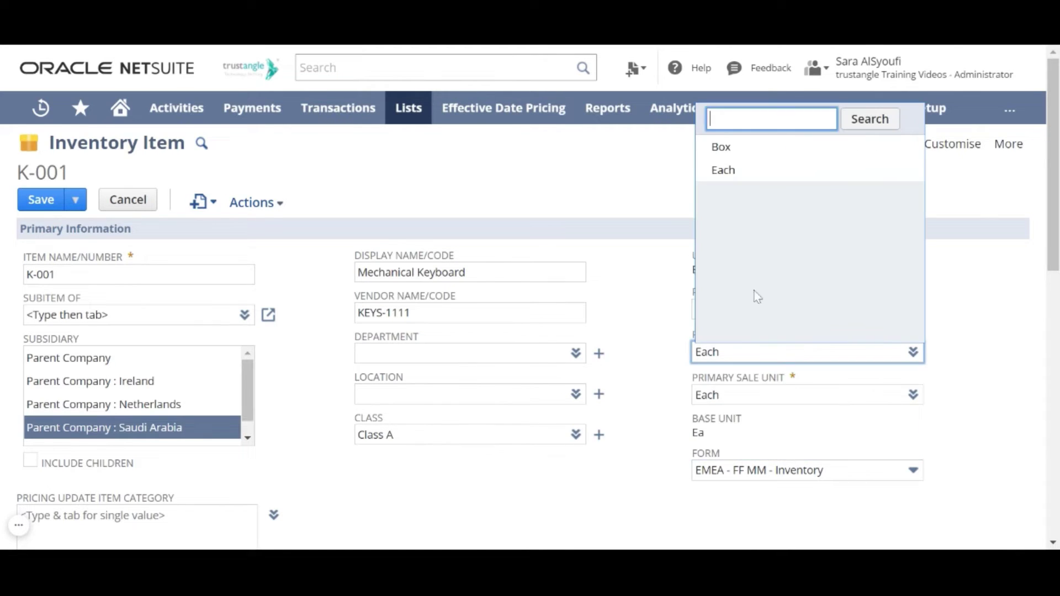
pyautogui.click(724, 147)
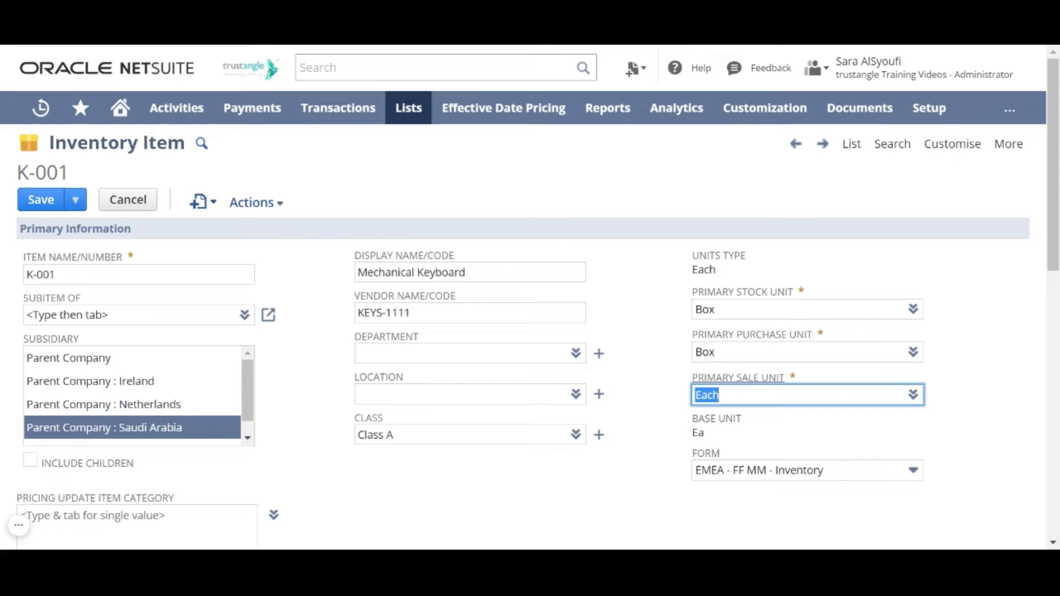
pyautogui.click(499, 523)
# Display the SAR price levels in the pricing table, showing the 100.00 base price
pyautogui.scroll(-2, 500, 525)
pyautogui.scroll(-5, 499, 523)
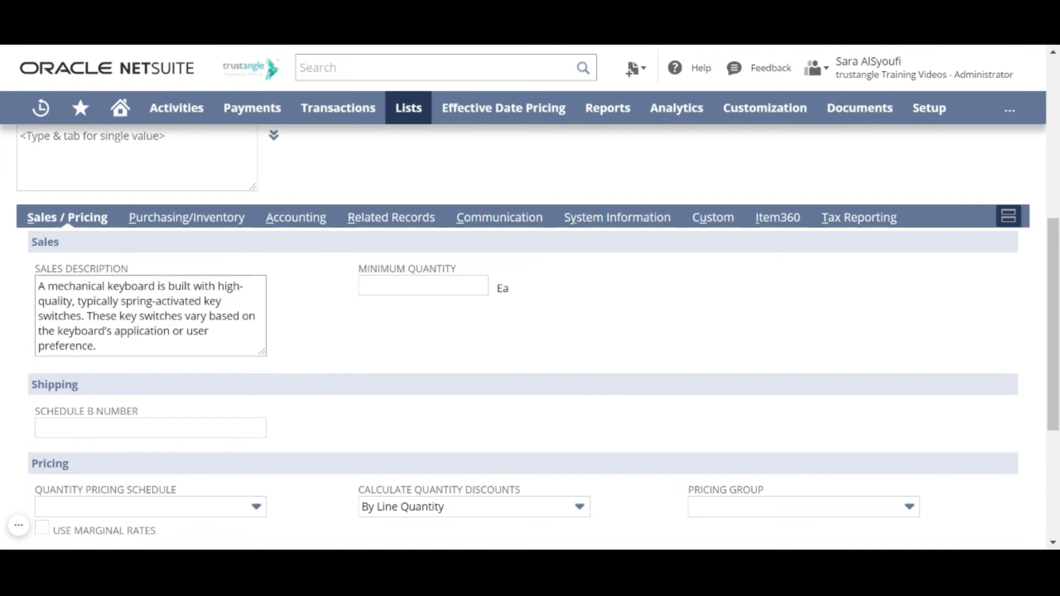
pyautogui.scroll(-2, 530, 337)
pyautogui.scroll(-3, 108, 225)
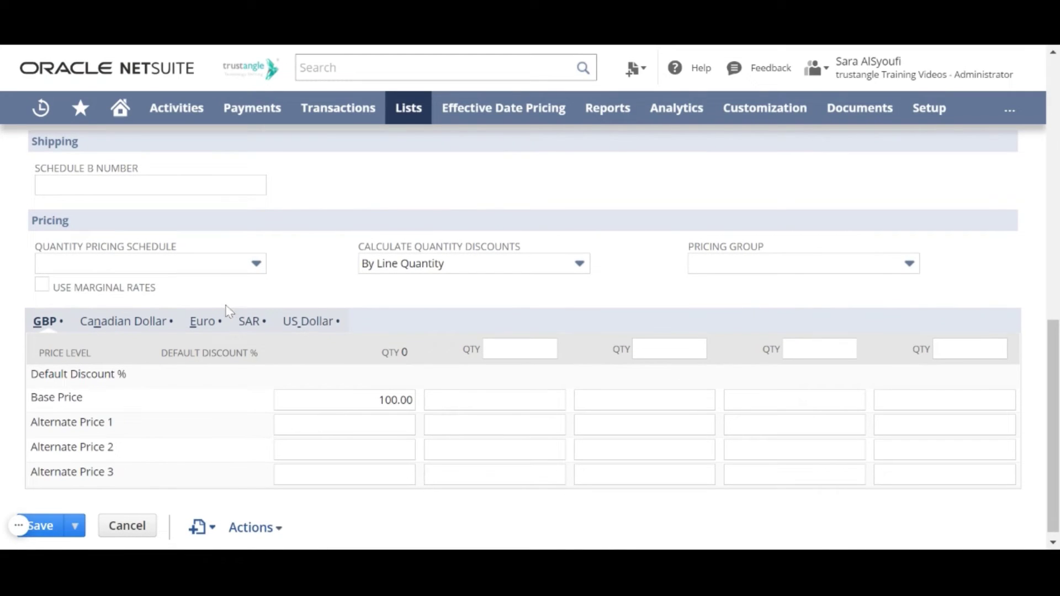
pyautogui.click(246, 326)
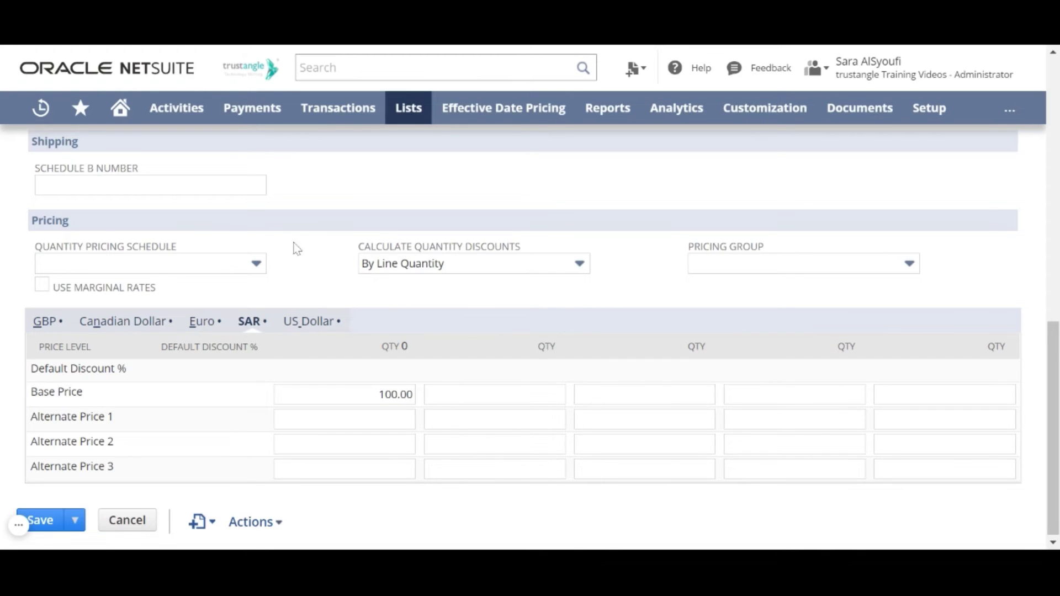
pyautogui.scroll(5, 298, 246)
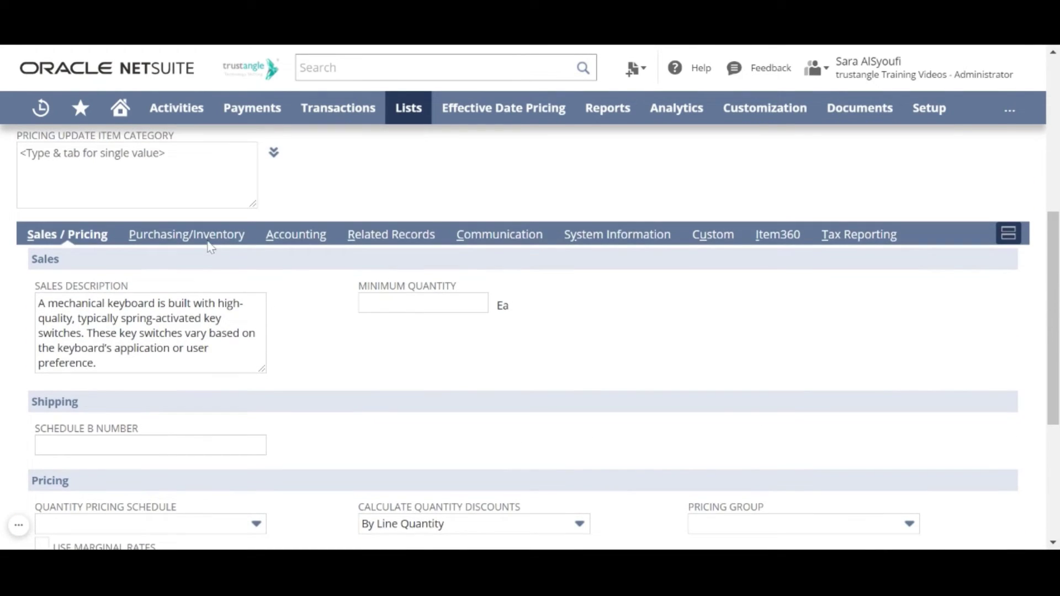
# Show the Purchasing/Inventory vendors list and select the Blissy Technologies Ltd preferred-vendor row
pyautogui.click(209, 238)
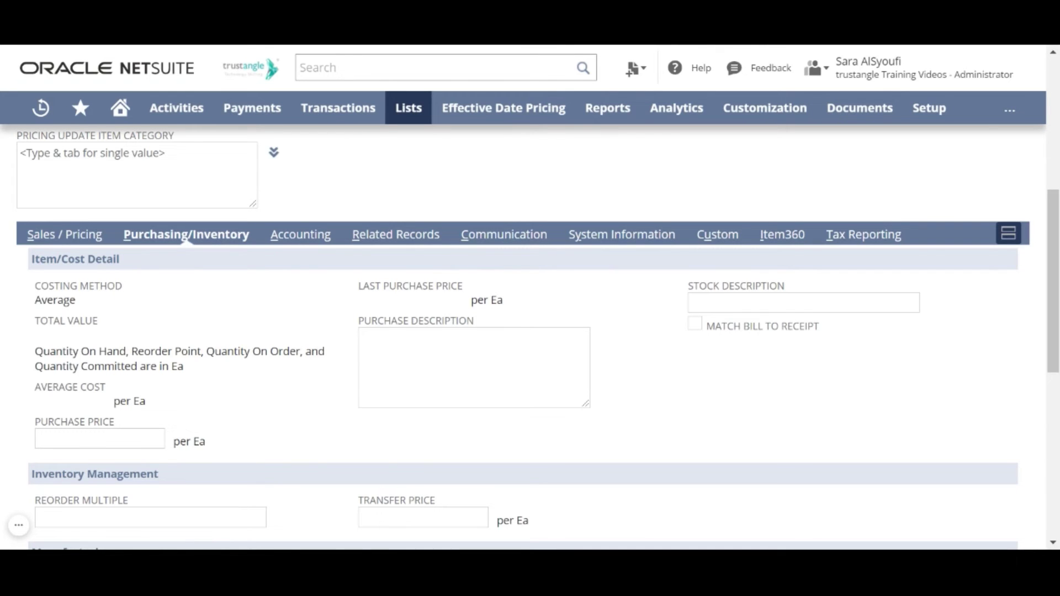
pyautogui.scroll(-5, 296, 412)
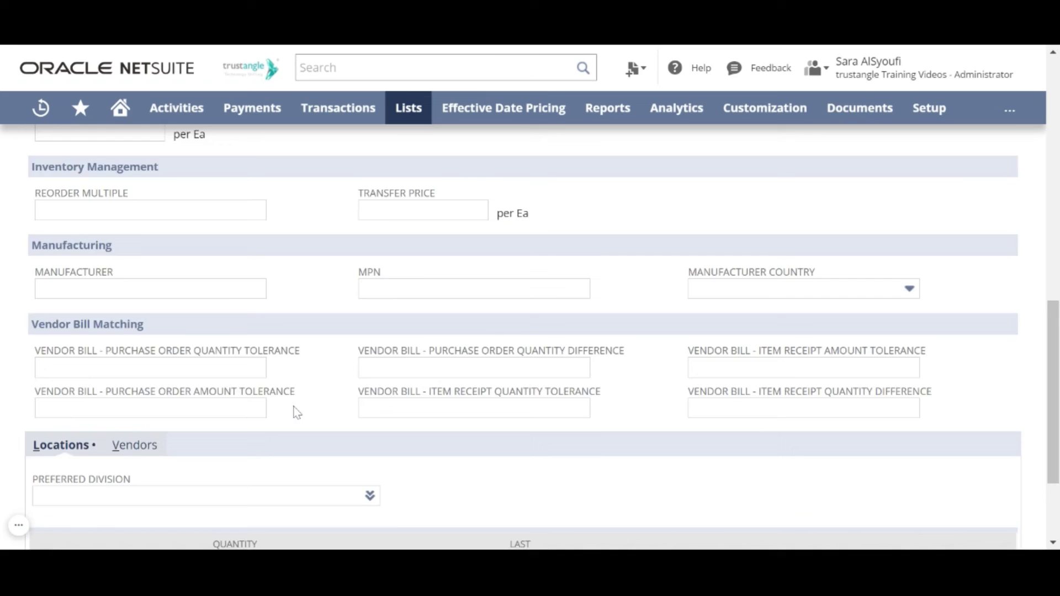
pyautogui.scroll(-3, 296, 414)
pyautogui.click(145, 306)
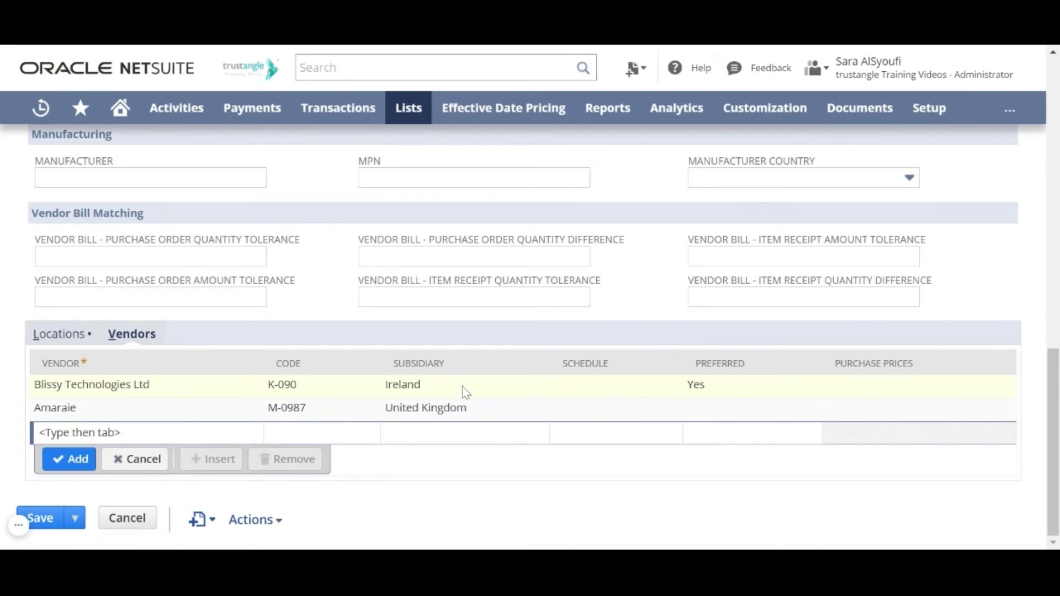
pyautogui.click(709, 394)
pyautogui.scroll(7, 504, 308)
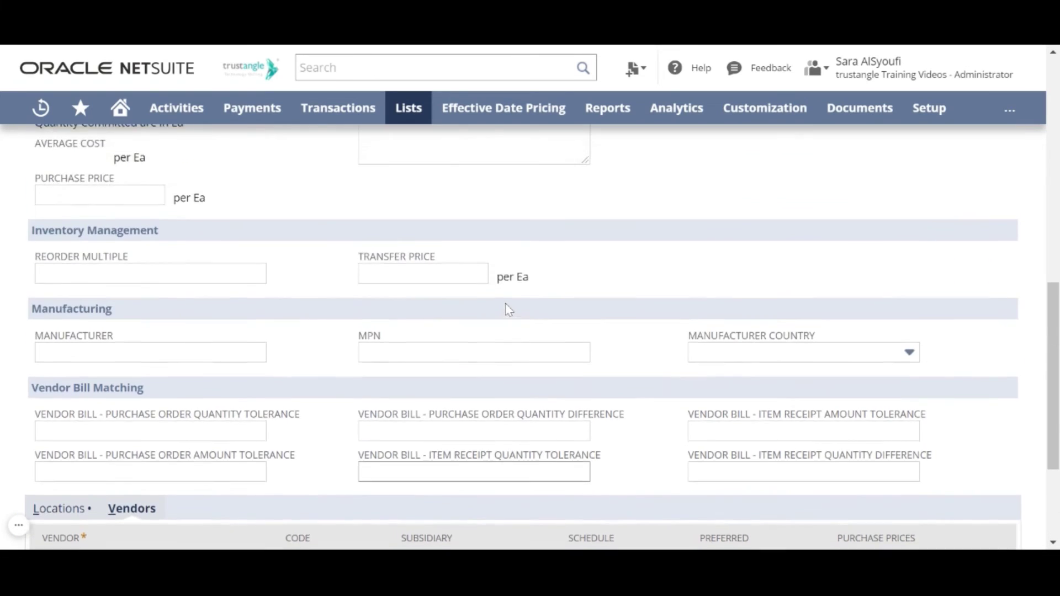
# Keep S-1 Taxable as the tax schedule on the Accounting tab, then view Communication activities
pyautogui.click(309, 198)
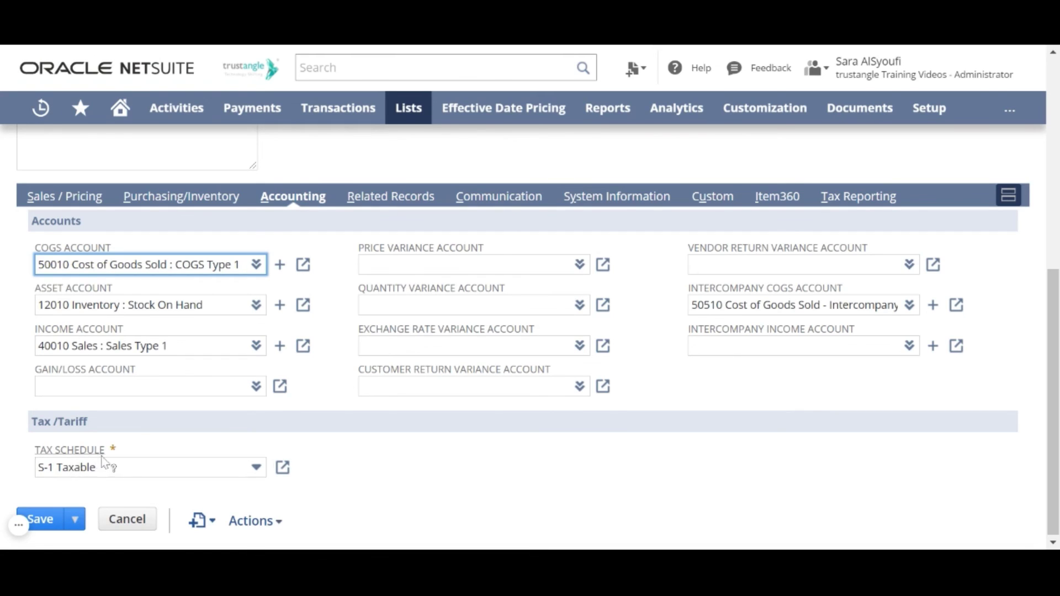
pyautogui.click(255, 467)
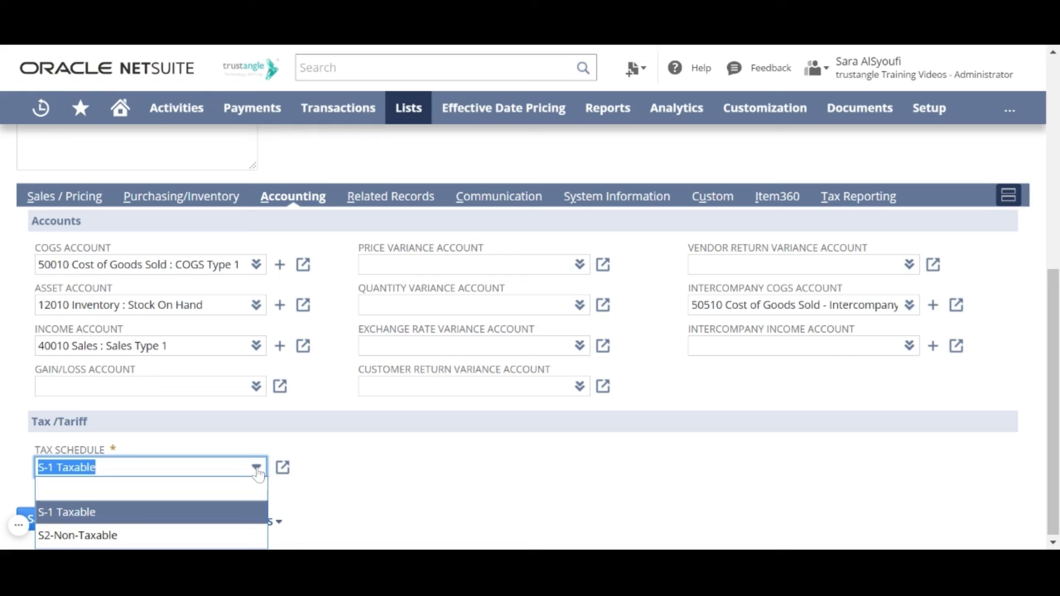
pyautogui.click(170, 449)
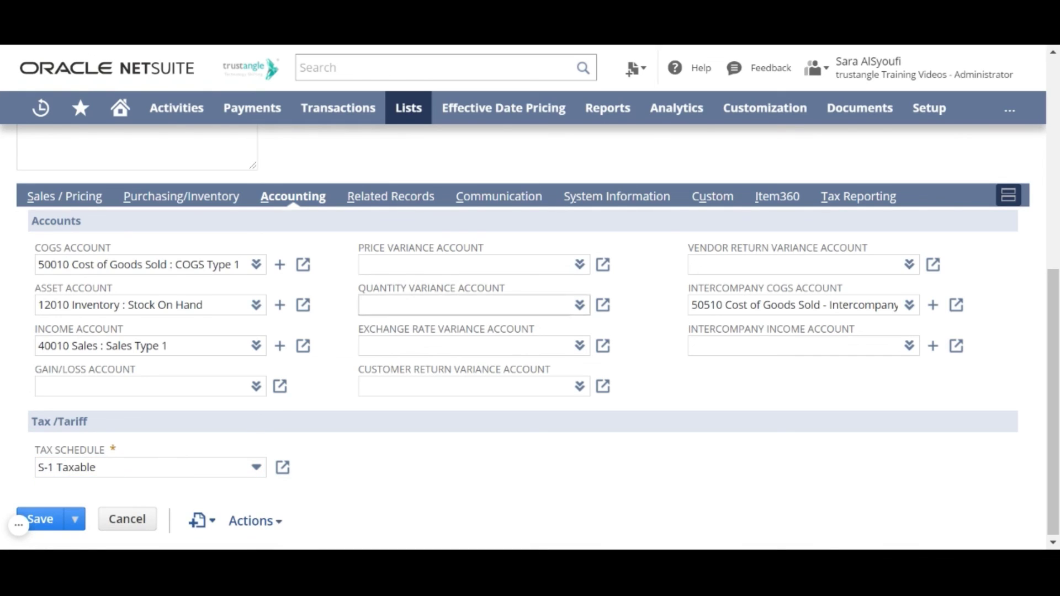
pyautogui.click(491, 202)
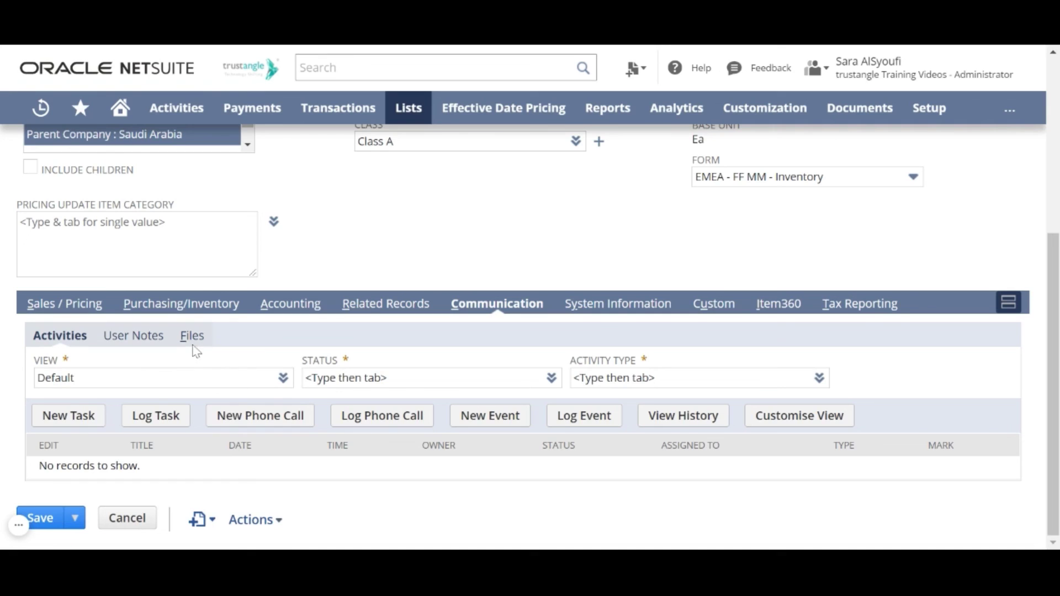
# Check the Files subtab and save inventory item K-001
pyautogui.click(193, 338)
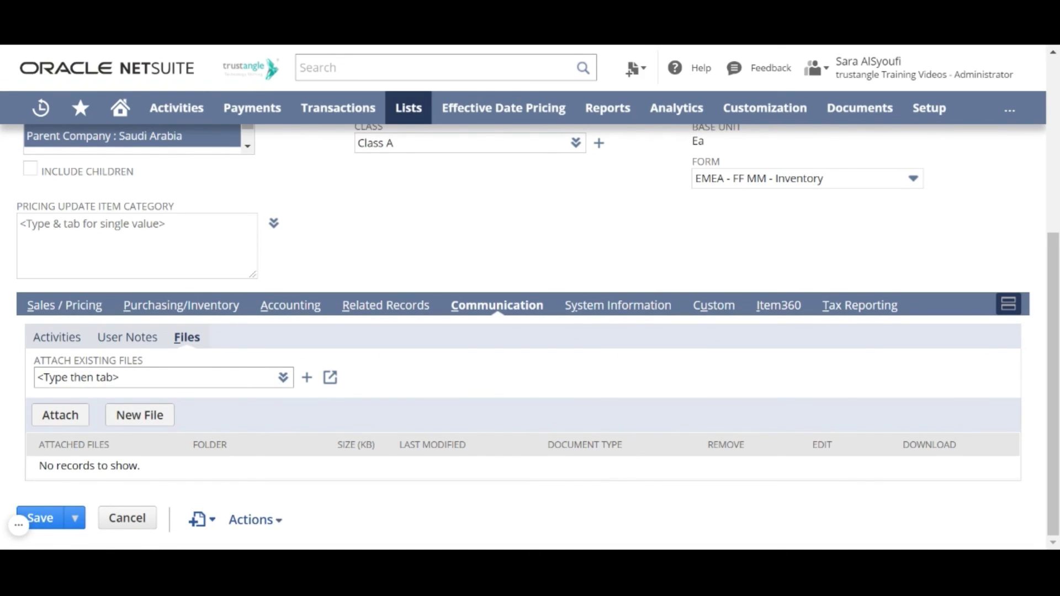
pyautogui.scroll(5, 524, 332)
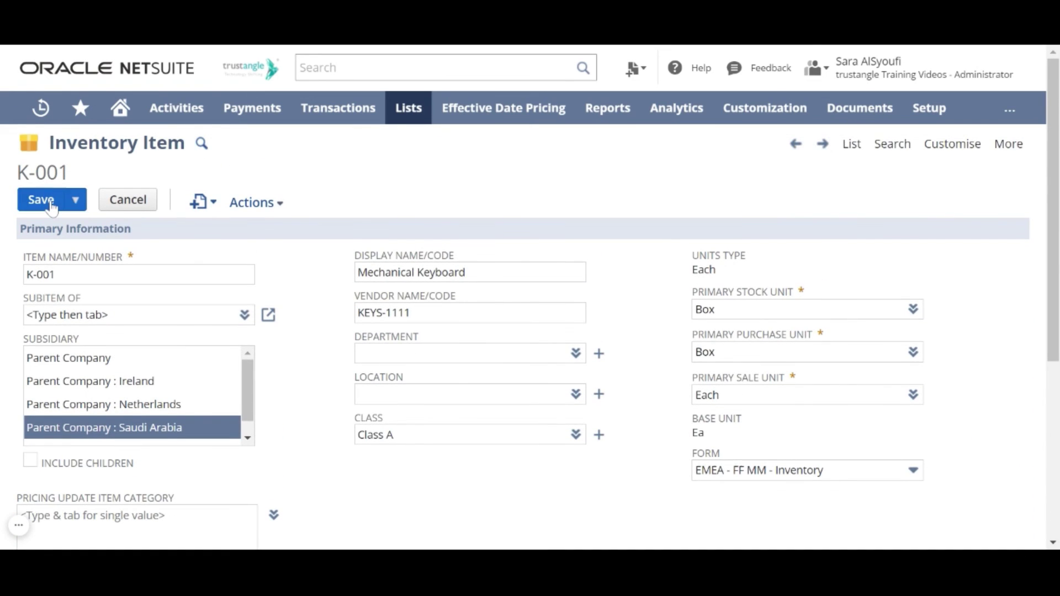
pyautogui.click(52, 205)
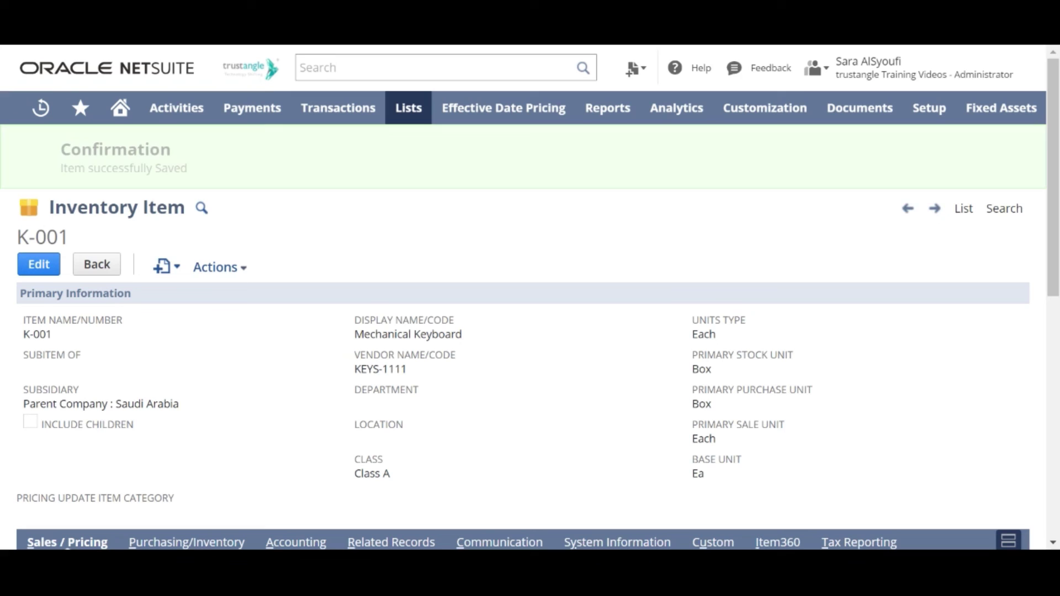